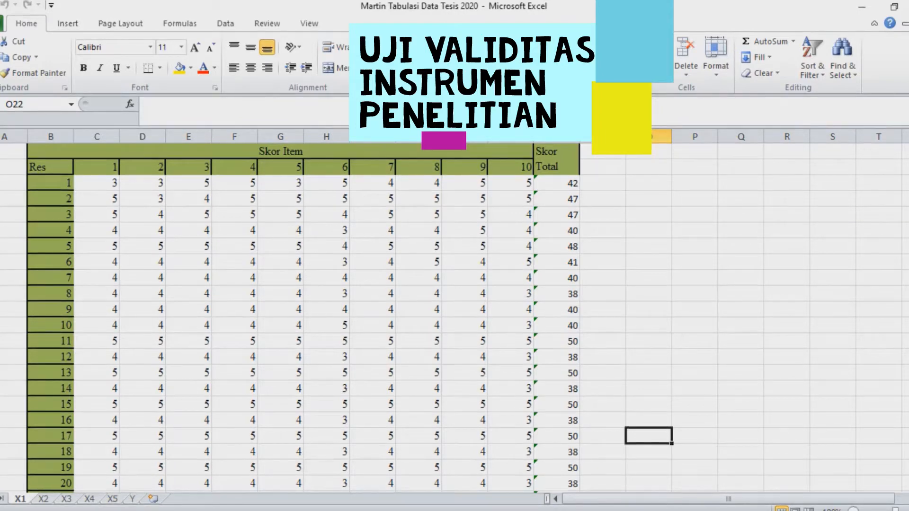
Copy the scores for items 1 to 10 and the total scores of all 132 respondents on sheet X1.
scroll(303, 317, down, 20)
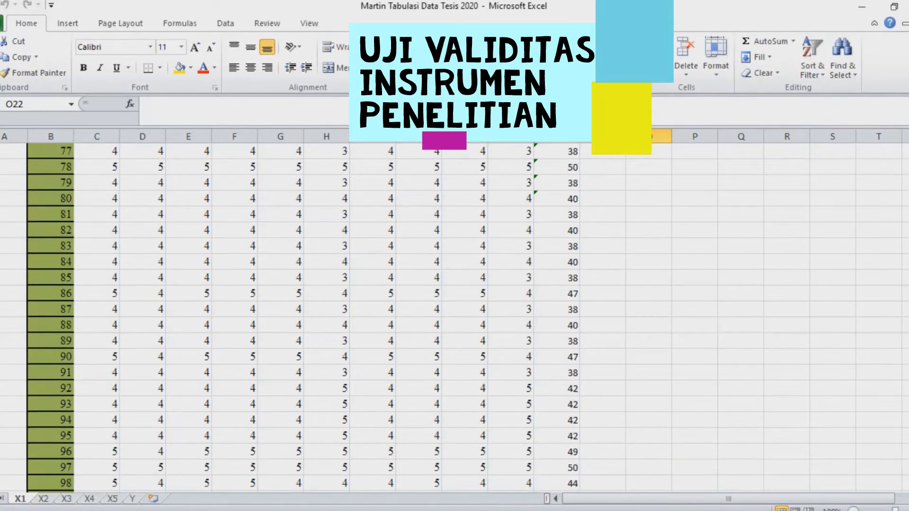
scroll(303, 317, down, 20)
scroll(303, 317, up, 6)
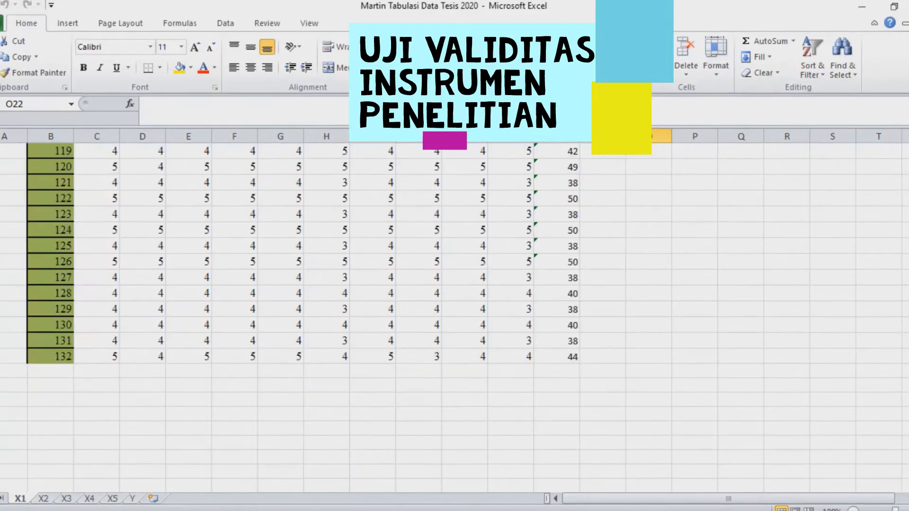
scroll(303, 317, up, 20)
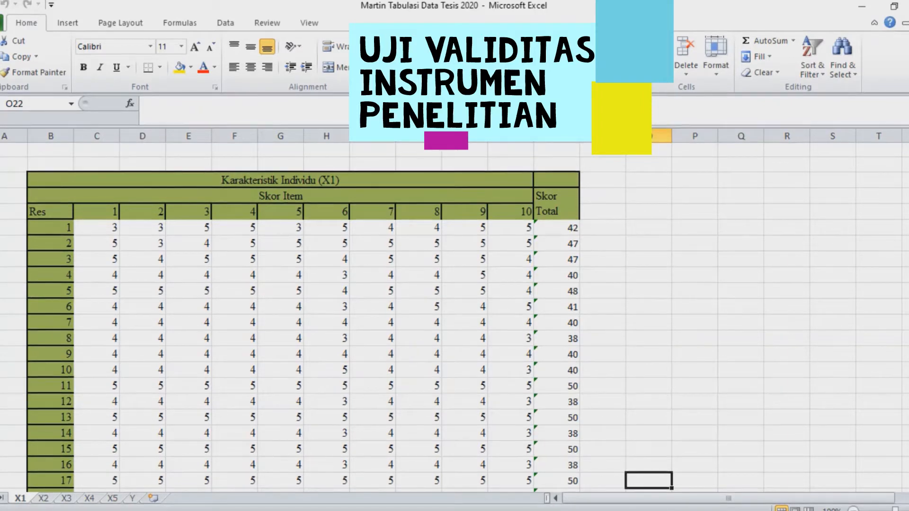
drag(97, 228, 575, 471)
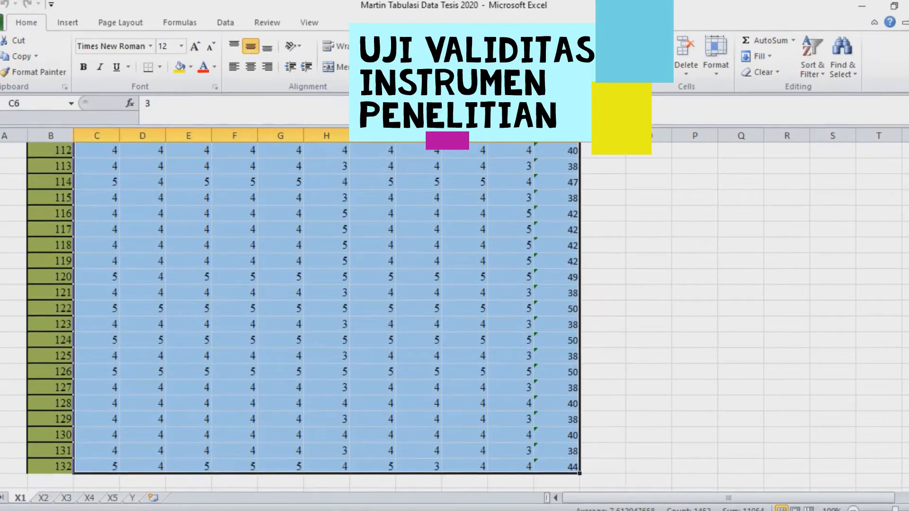
key(ctrl+c)
Switch to SPSS Statistics and paste the copied scores into the empty dataset, starting at the first cell.
key(alt+Tab)
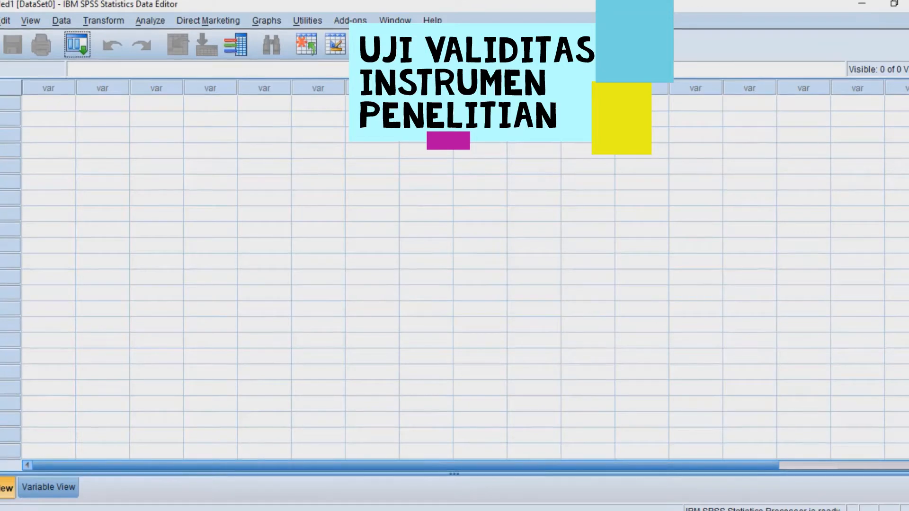
click(49, 103)
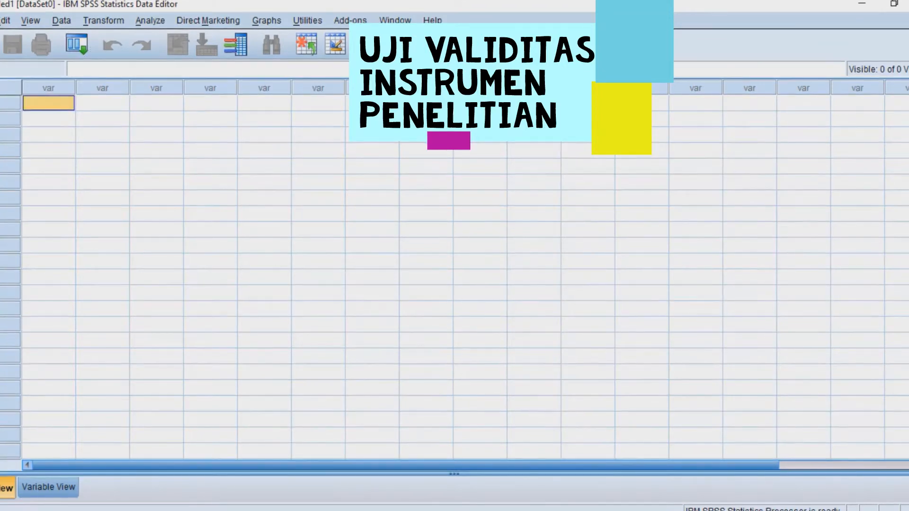
key(ctrl+v)
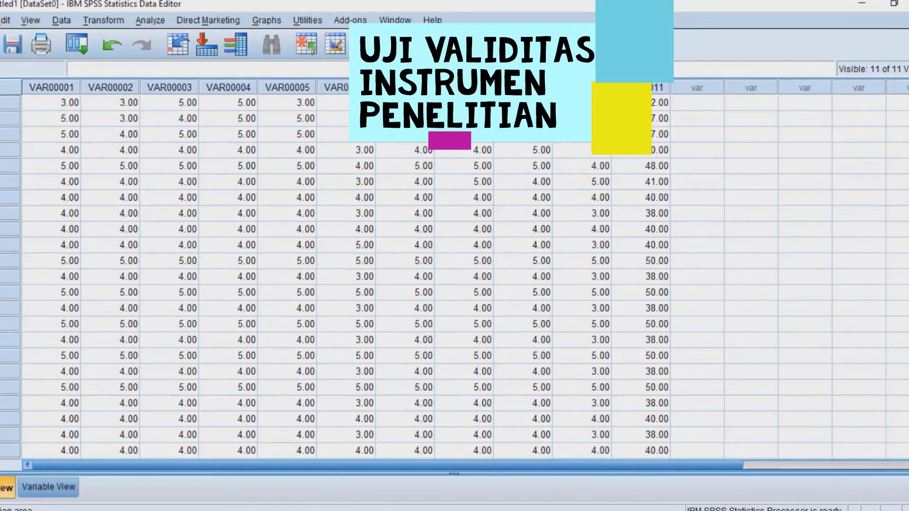
Show the variable definitions and rename the first two variables as Item_1 and Item_2.
click(49, 487)
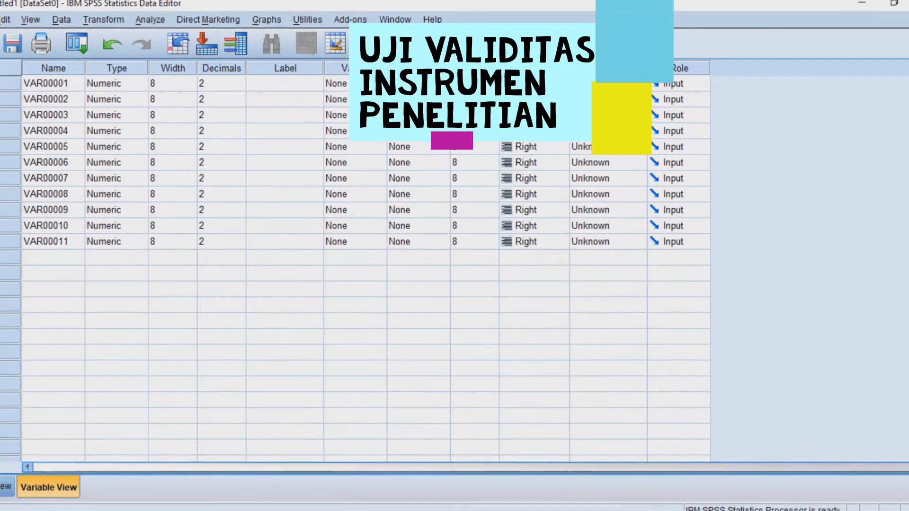
click(53, 84)
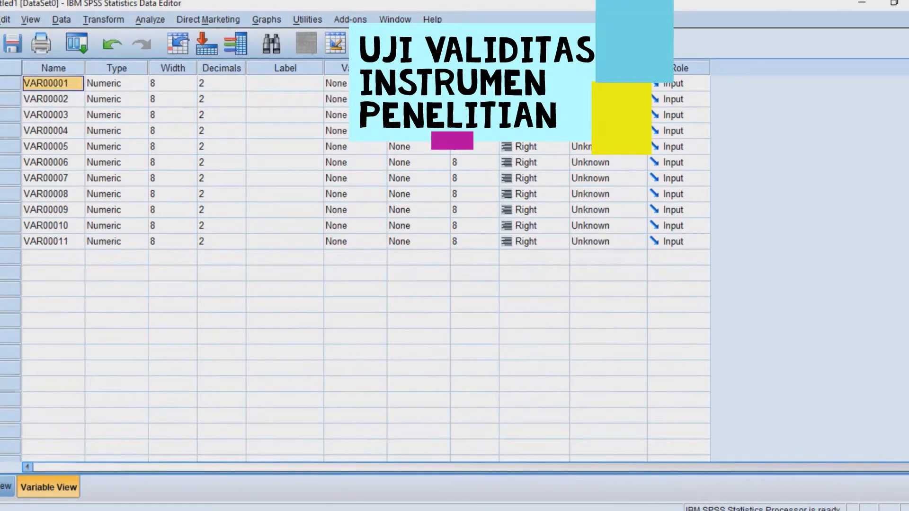
text(Ite)
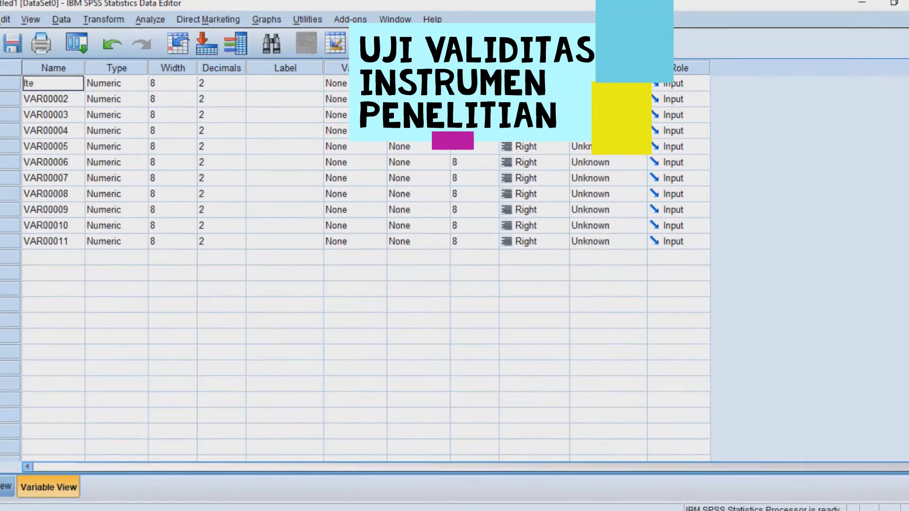
text(m_1)
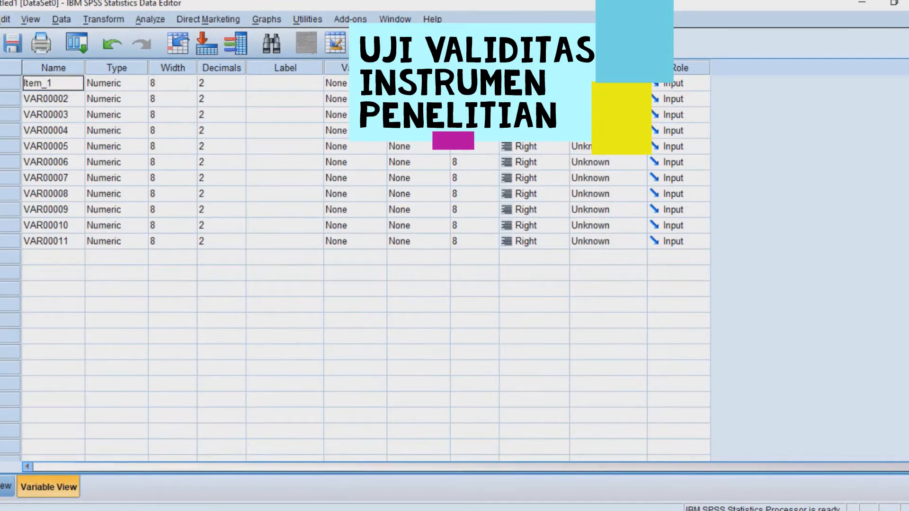
key(Return)
text(Ite)
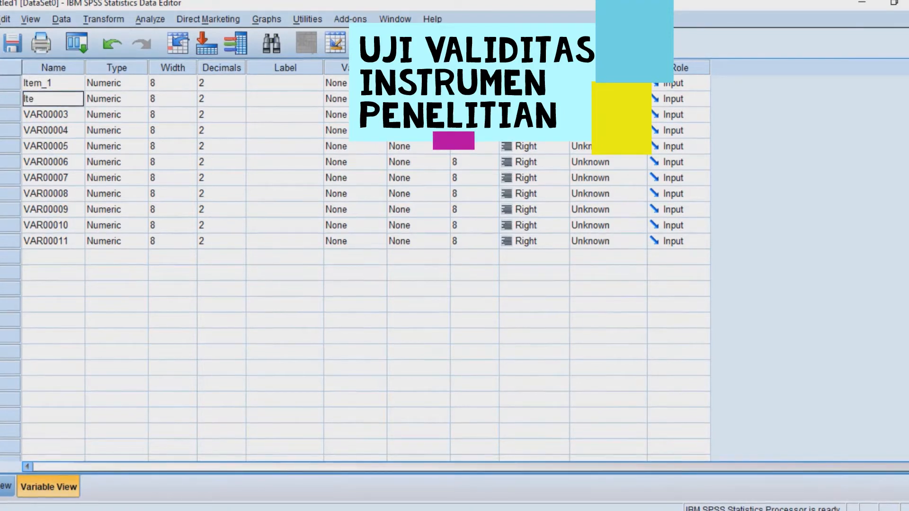
text(mP)
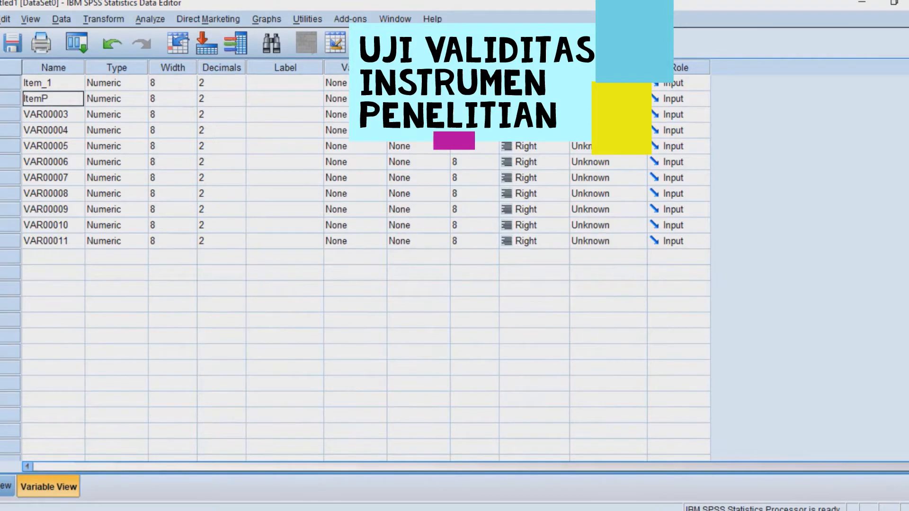
key(BackSpace)
text(_)
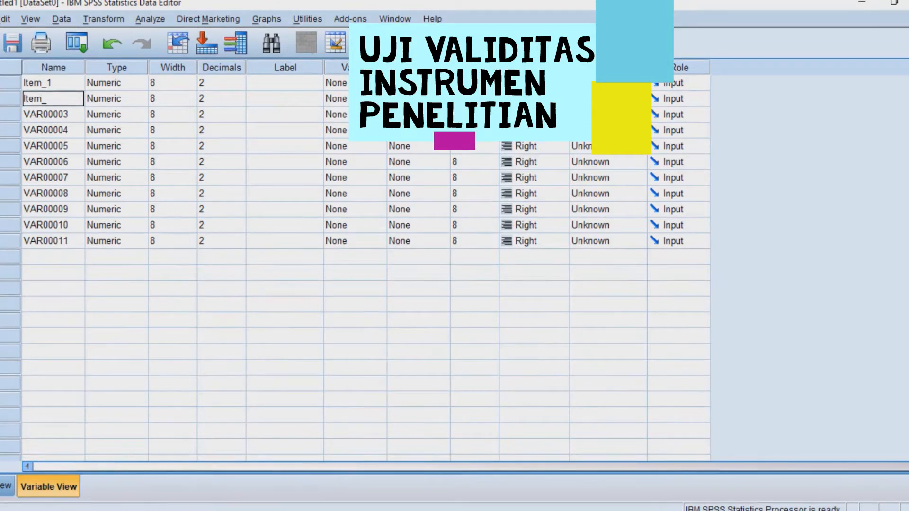
text(2)
key(Return)
Rename the third, fourth and fifth variables as Item_3, Item_4 and Item_5.
text(Ite)
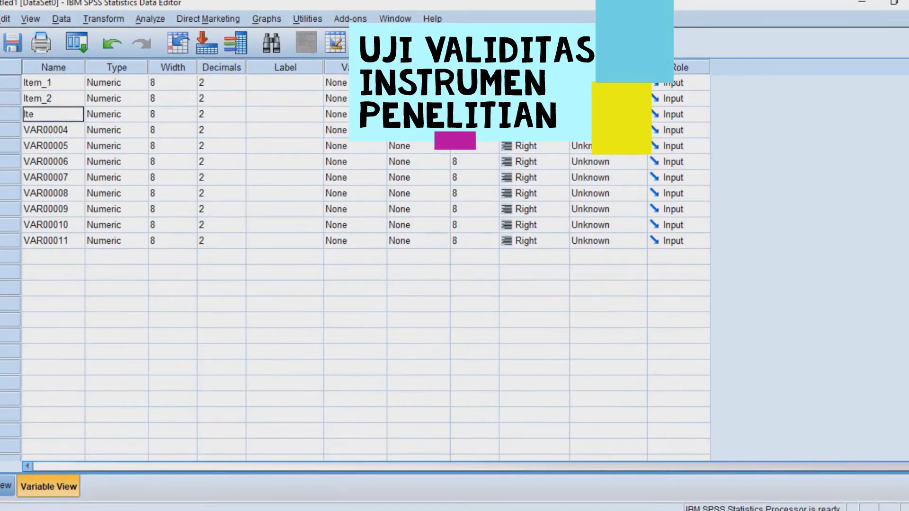
text(m_3)
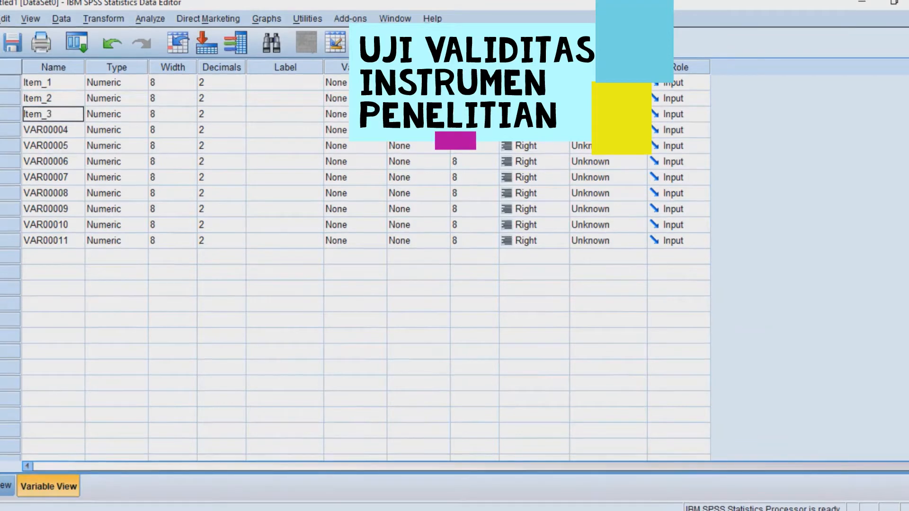
key(Return)
text(Item)
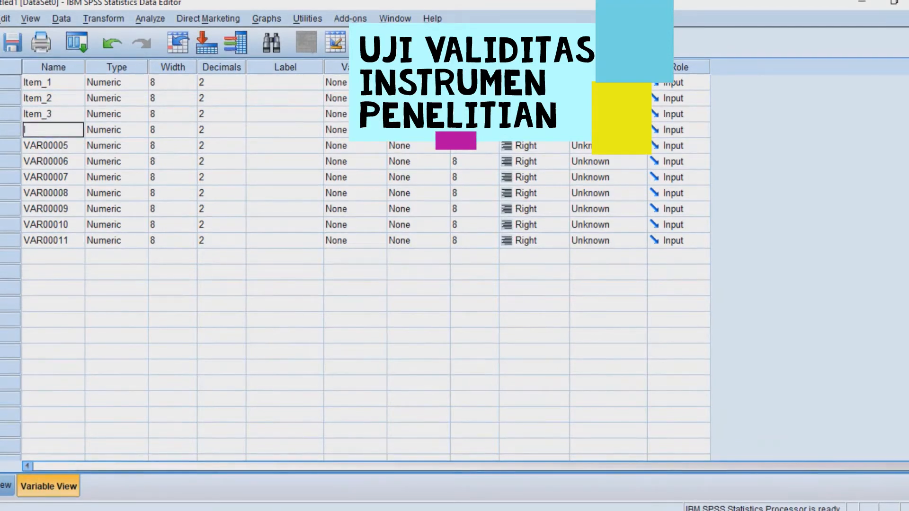
text(_4)
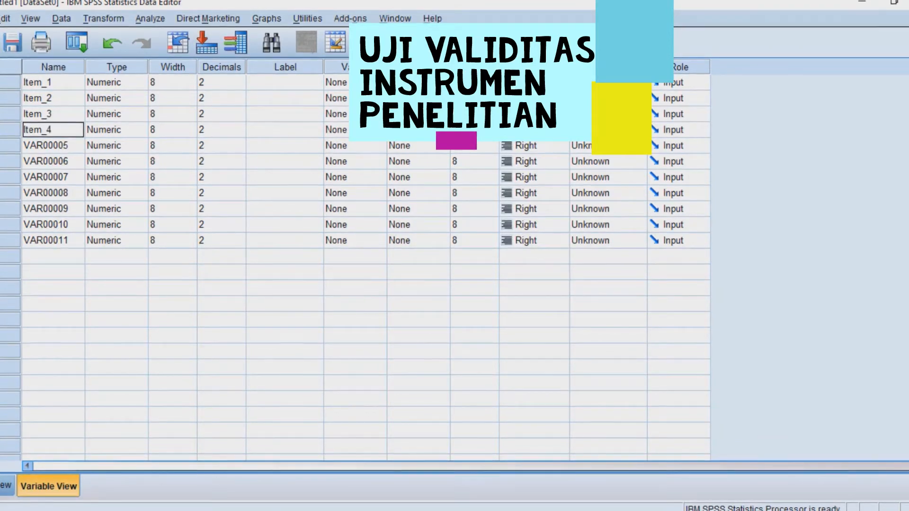
key(Return)
text(I)
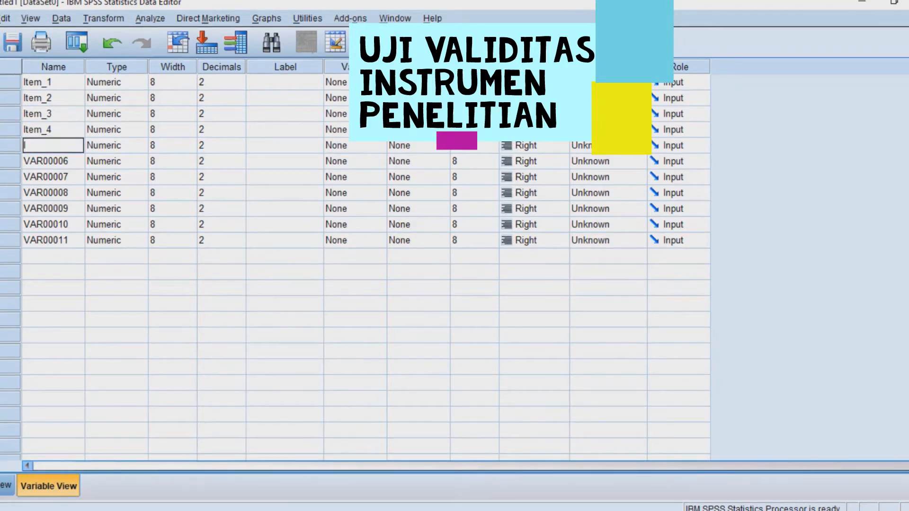
text(tem_)
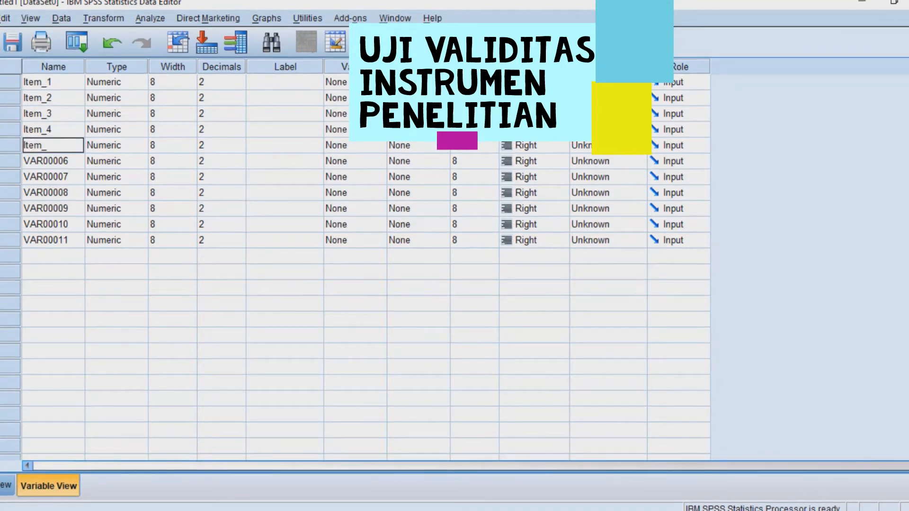
text(5)
key(Return)
Rename the sixth, seventh and eighth variables as Item_6, Item_7 and Item_8.
text(Item)
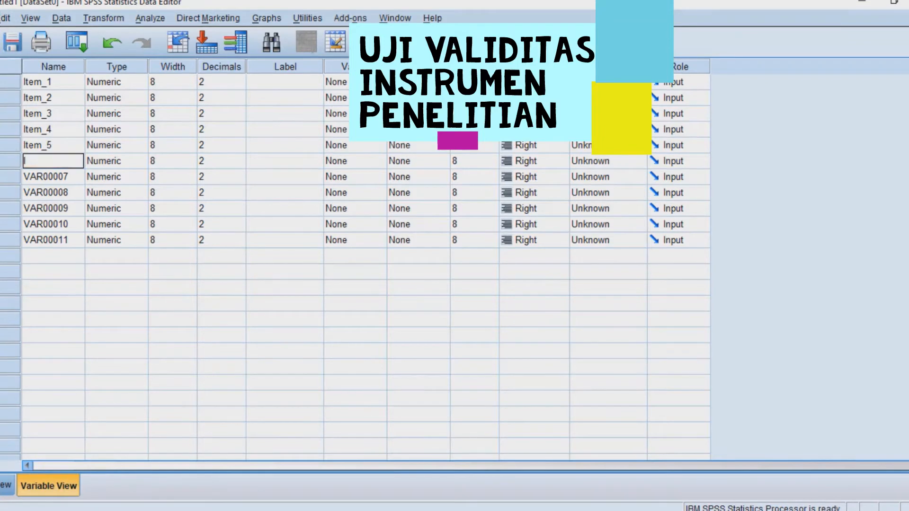
text(_)
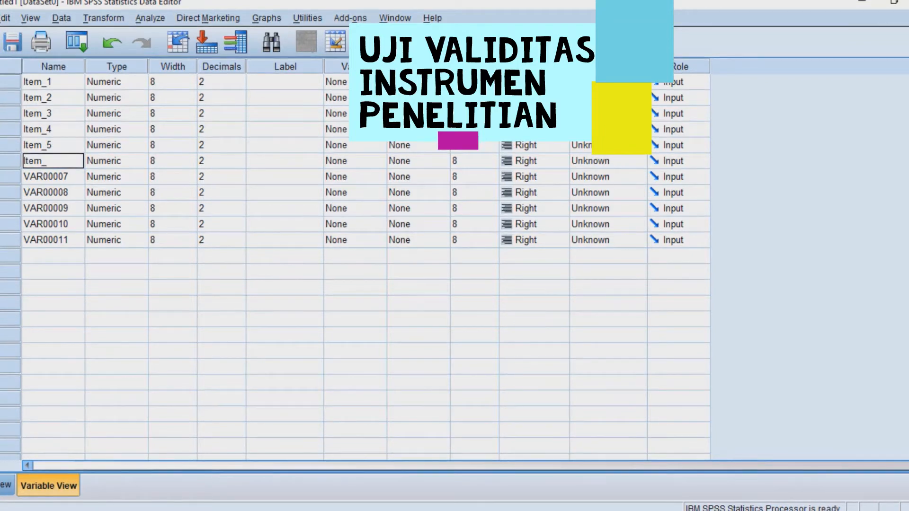
text(6)
key(Return)
text(It)
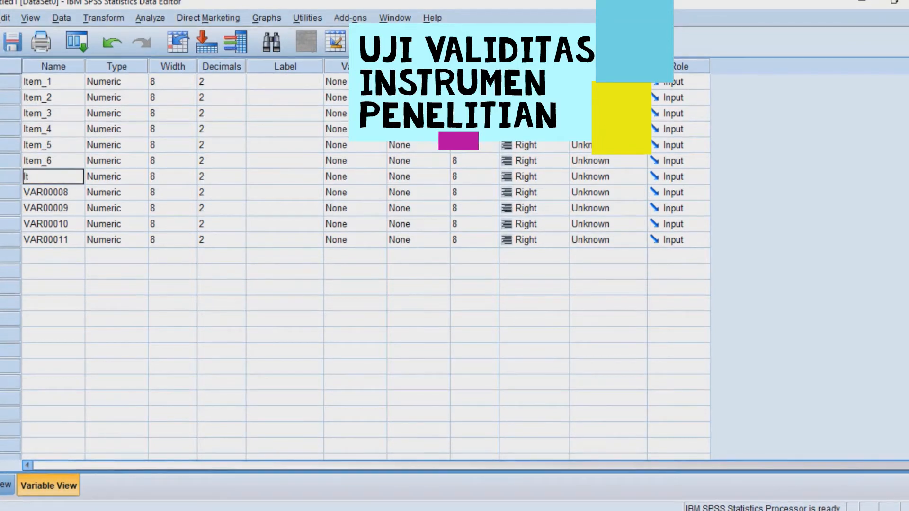
text(em_7)
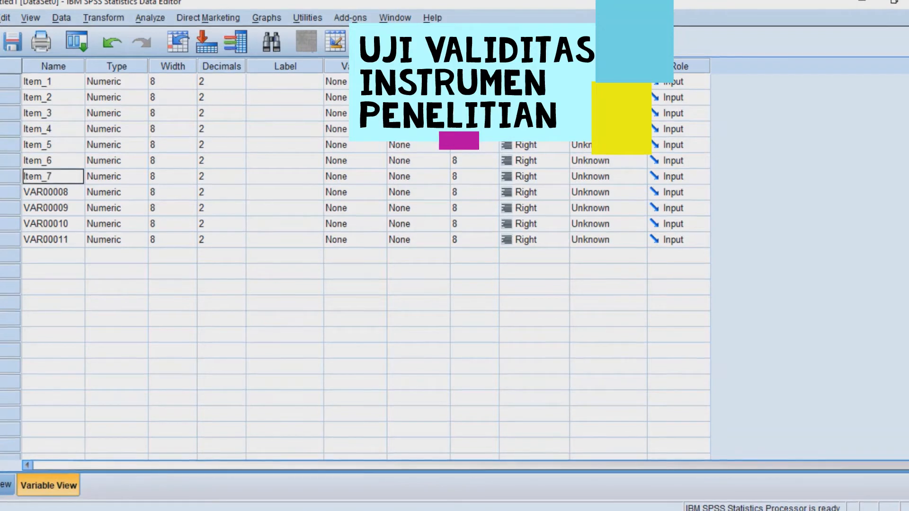
key(Return)
text(Item)
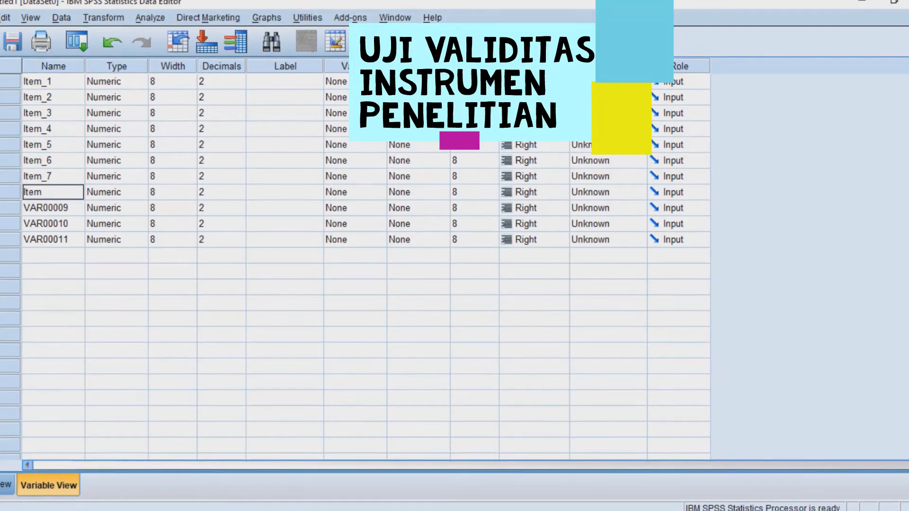
text(_8)
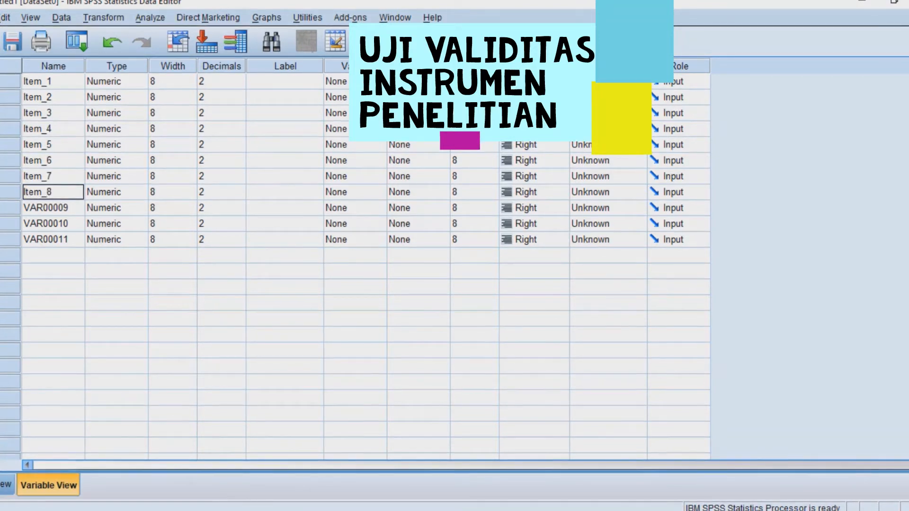
key(Return)
Rename the last three variables as Item_9, Item_10 and Item_Total.
text(Item)
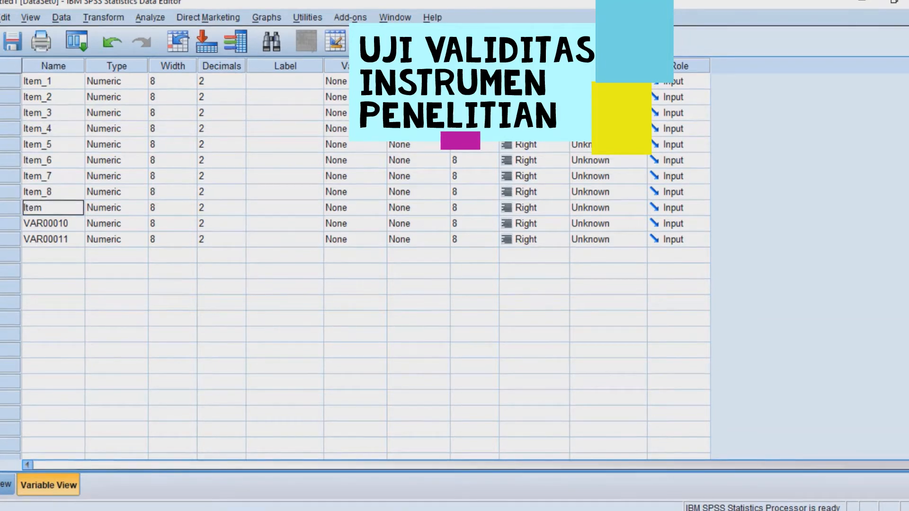
text(_9)
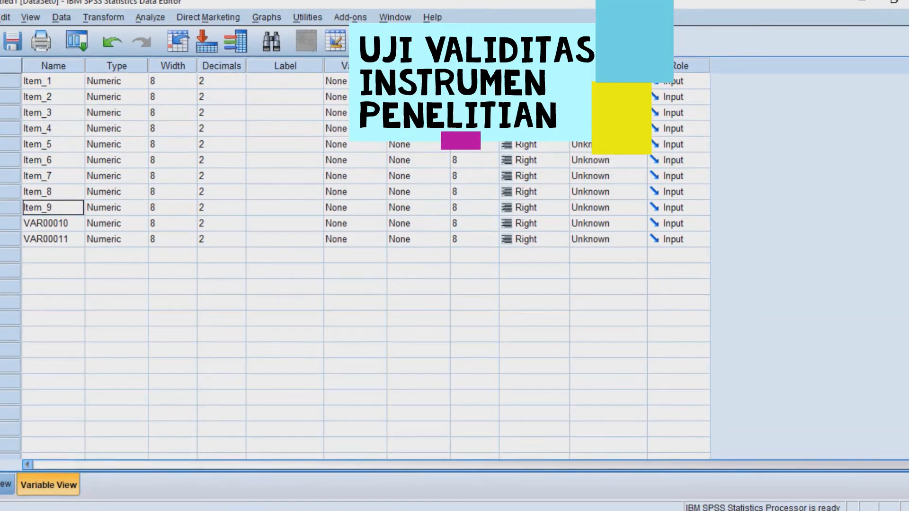
key(Return)
text(Item)
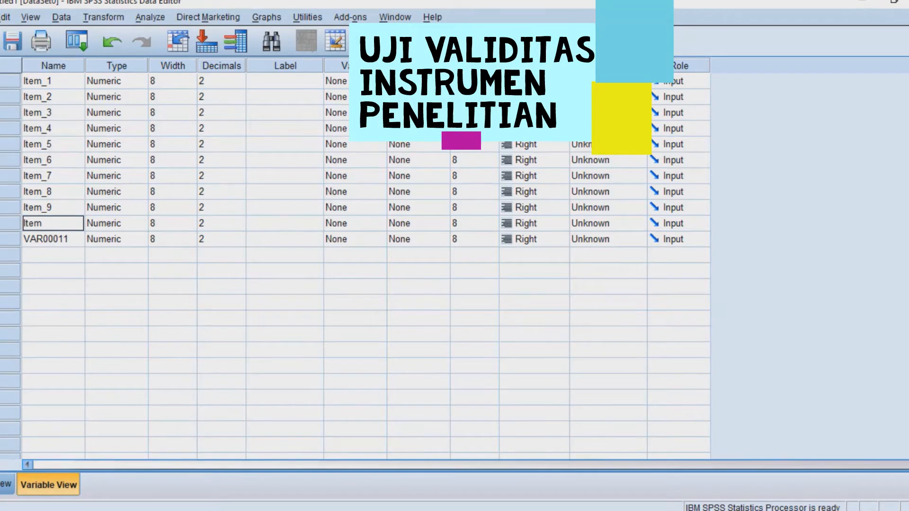
text(_10)
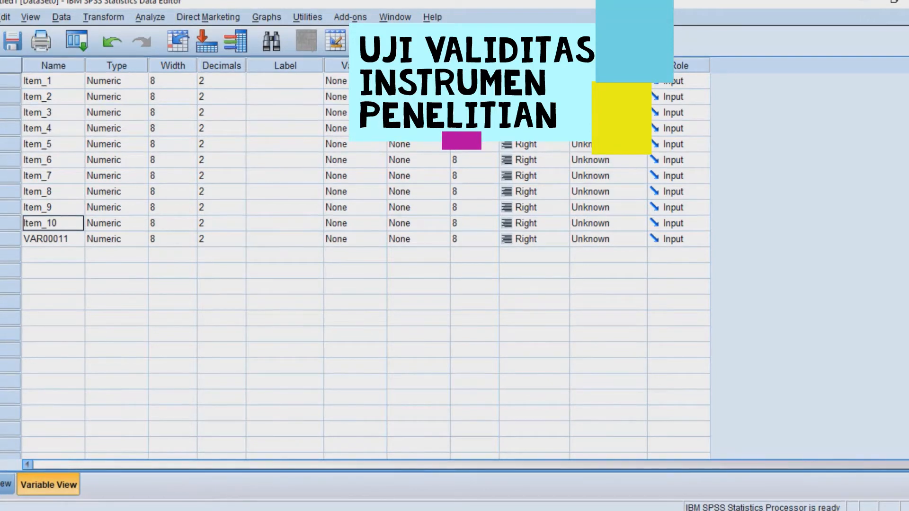
key(Return)
text(Ite)
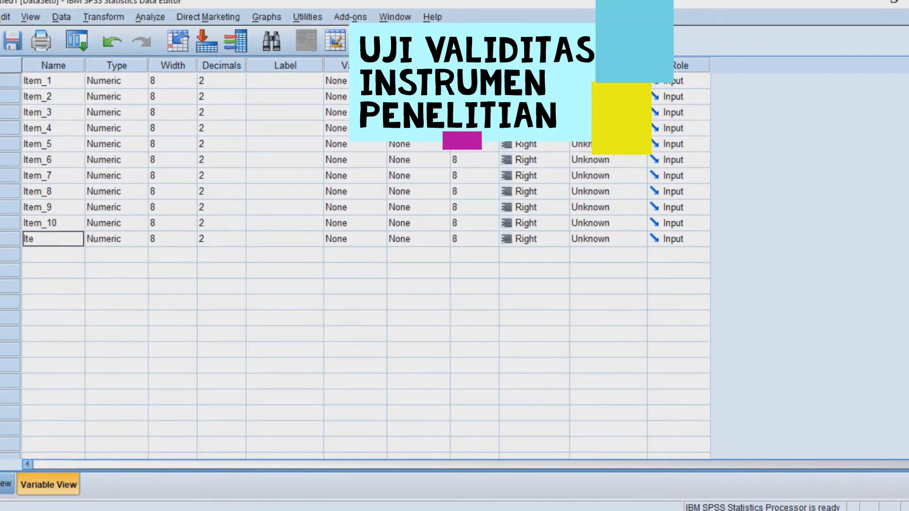
text(m_Total)
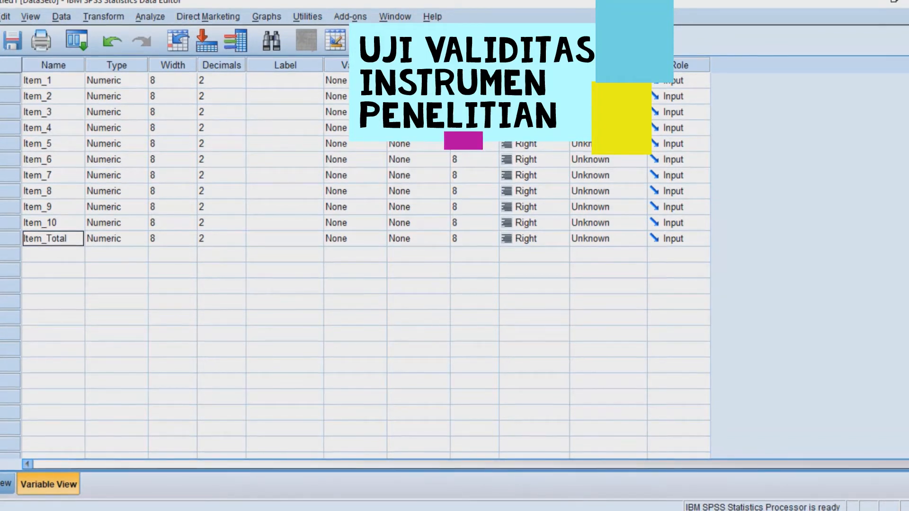
click(109, 286)
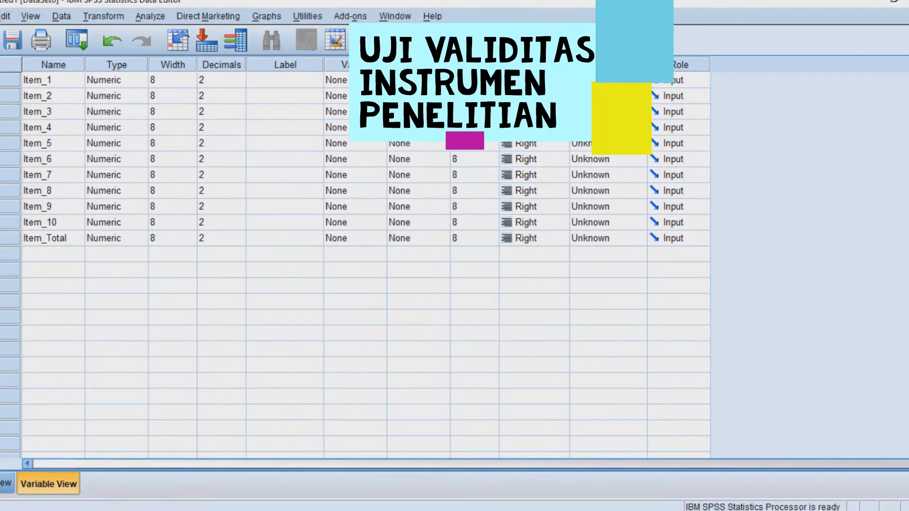
Set the measurement level of the variables Item_1 through Item_5 to Scale.
click(637, 81)
click(632, 112)
click(639, 111)
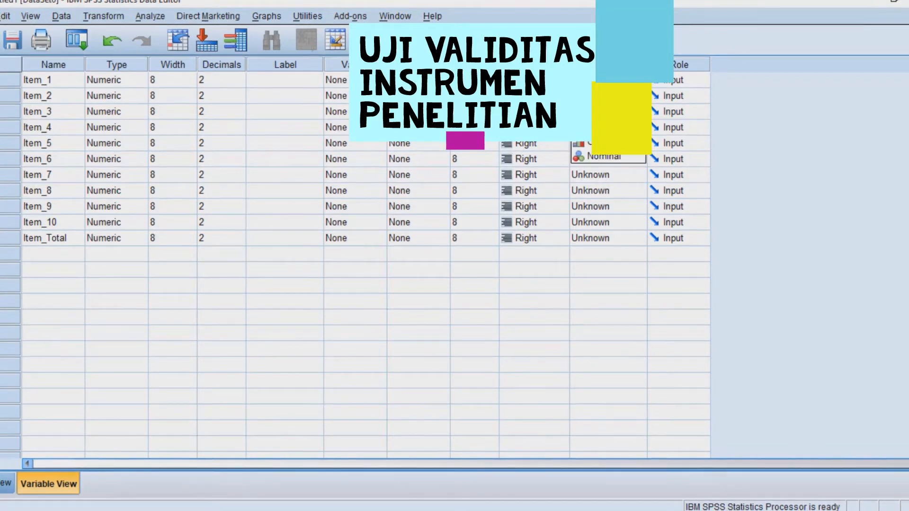
click(632, 127)
click(639, 126)
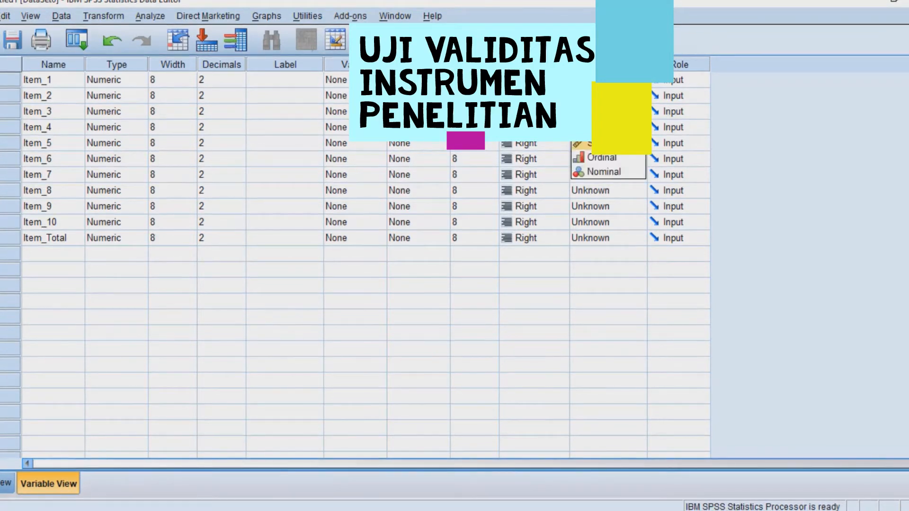
click(632, 142)
click(637, 143)
click(634, 159)
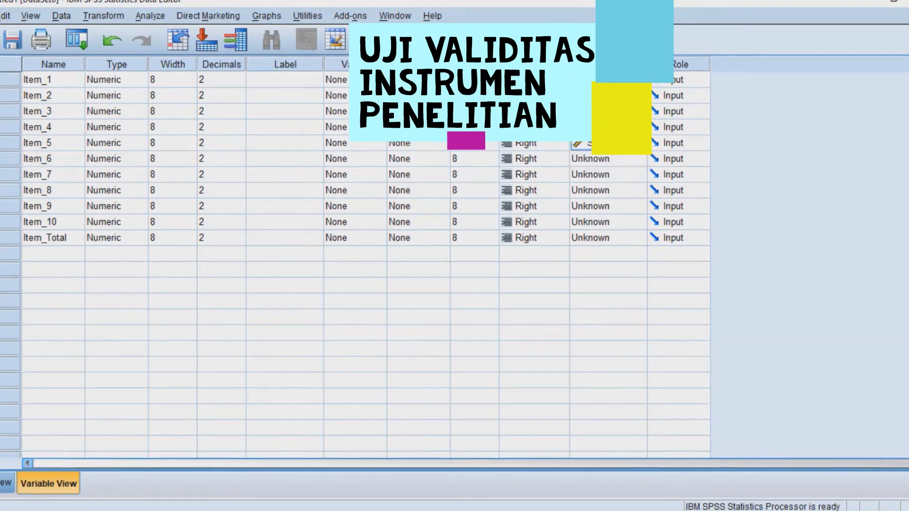
Set the measurement level of Item_6, Item_7 and Item_8 to Scale.
click(637, 158)
click(627, 174)
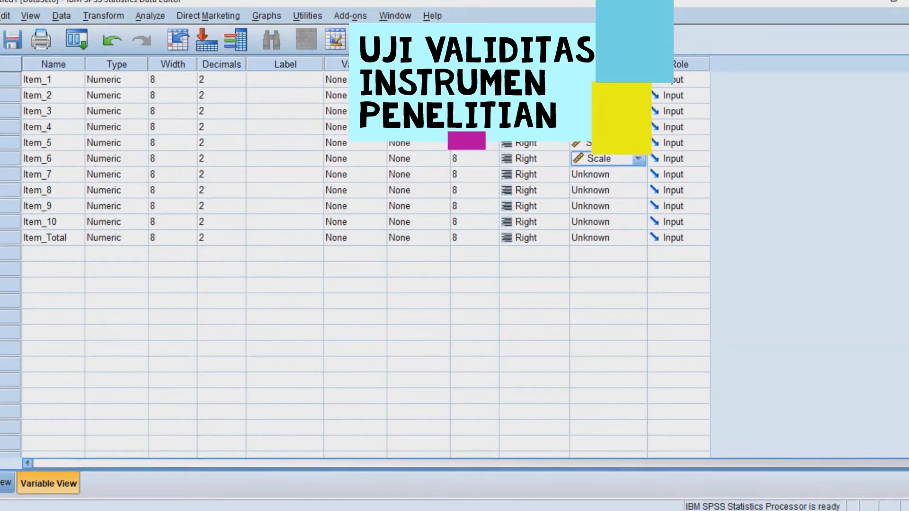
click(637, 174)
click(627, 190)
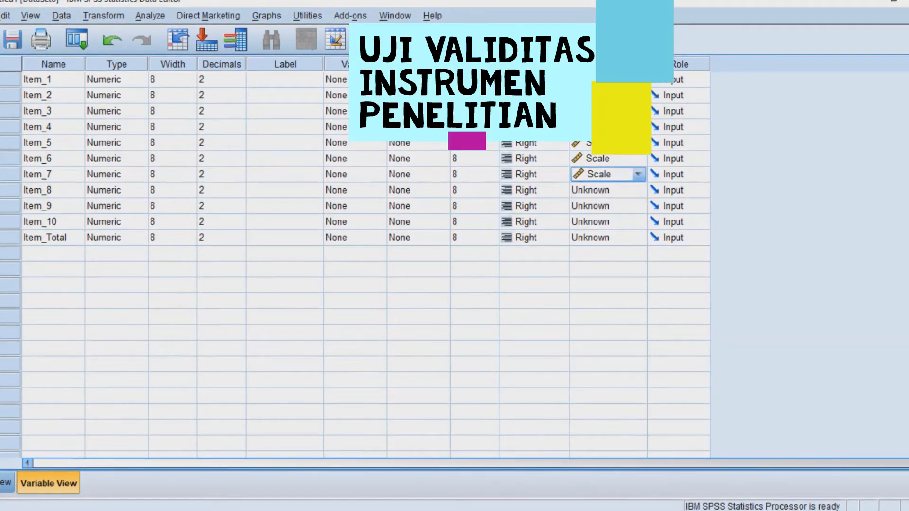
click(638, 190)
click(627, 206)
Set the measurement level of Item_9, Item_10 and Item_Total to Scale.
click(637, 221)
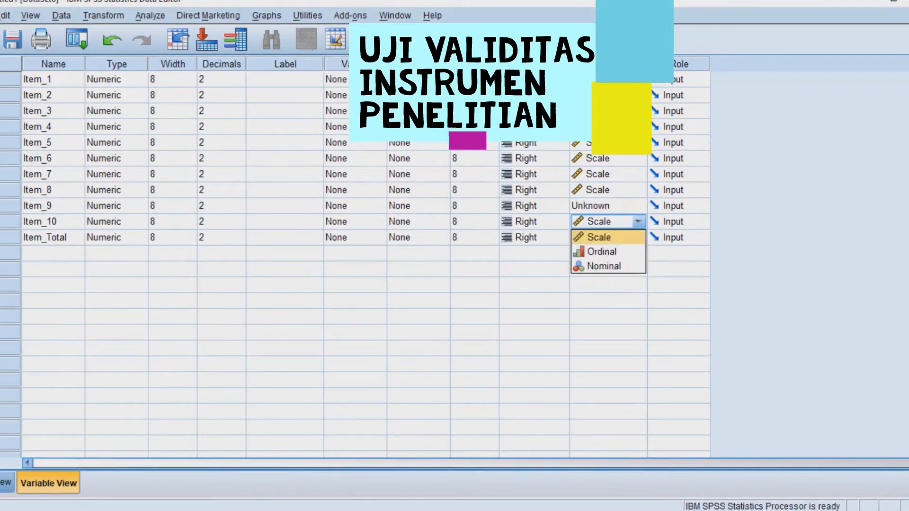
click(627, 237)
click(638, 206)
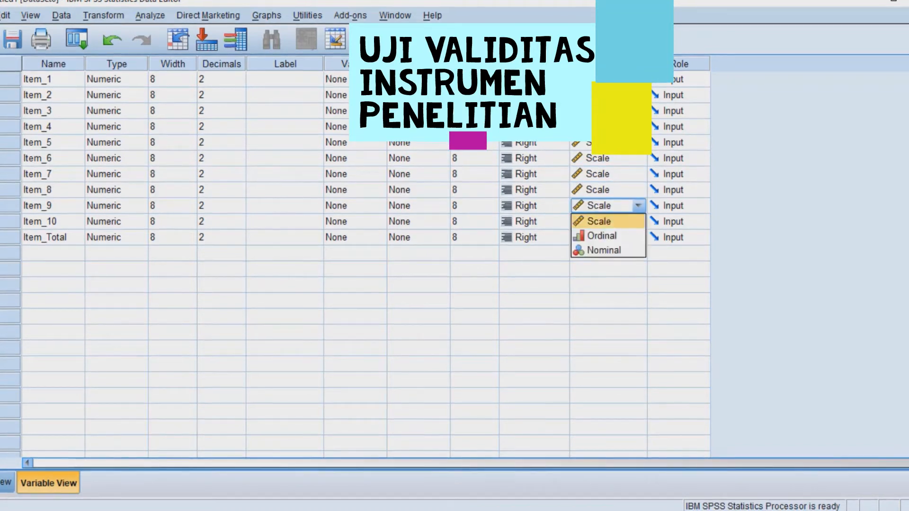
click(615, 222)
click(638, 237)
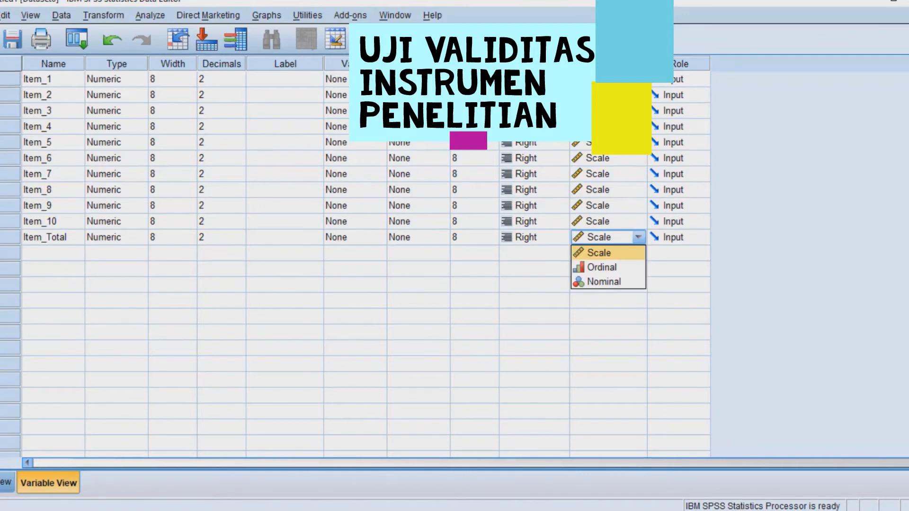
click(607, 253)
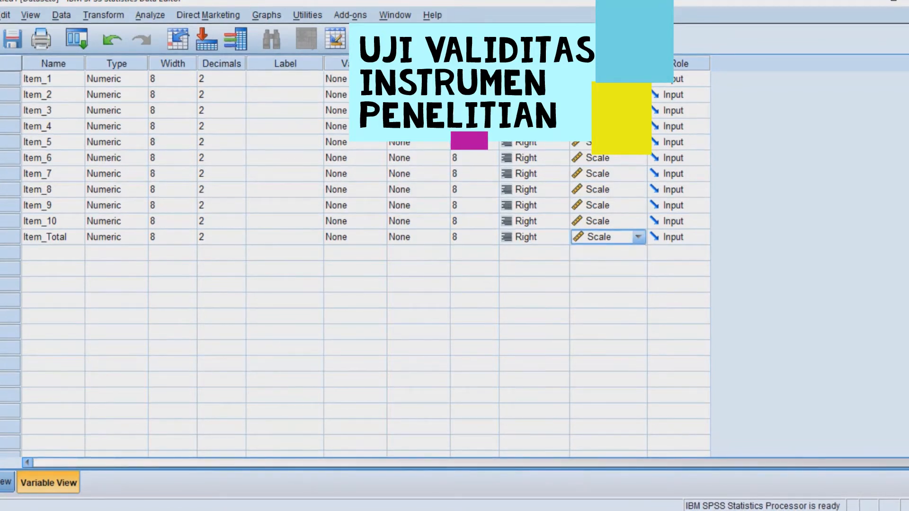
Return to the data values and set up a Bivariate correlation that includes all variables from Item_1 to Item_Total.
click(5, 482)
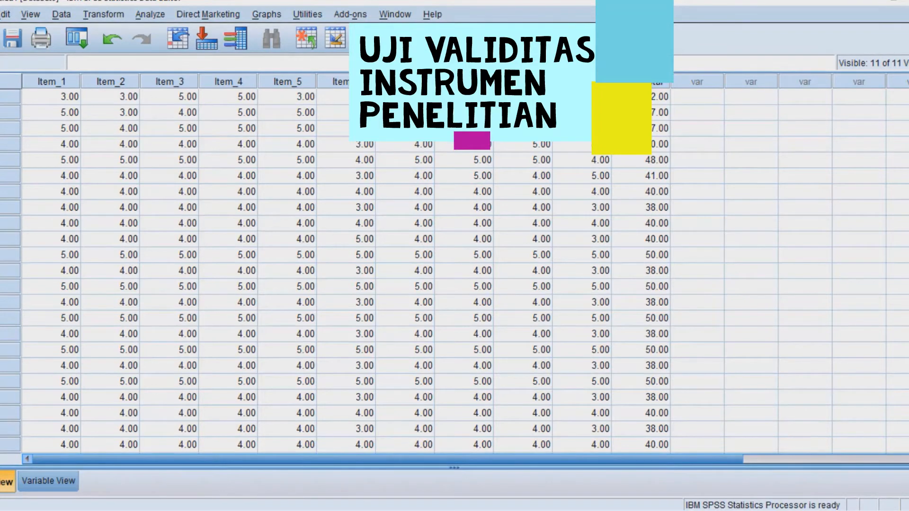
click(150, 14)
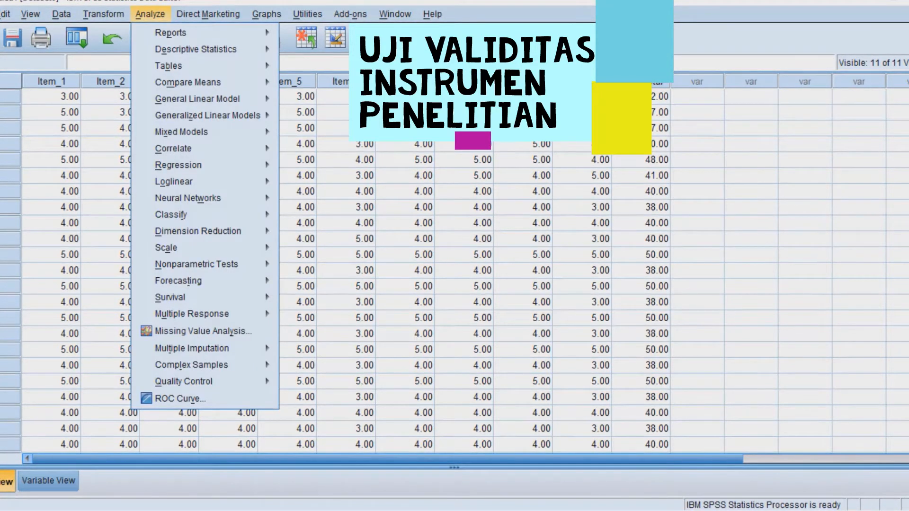
mouse_move(189, 148)
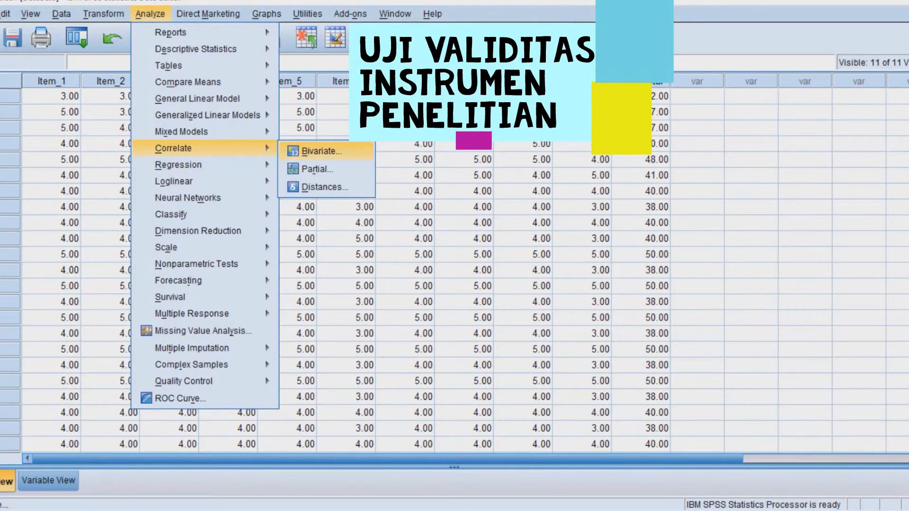
click(318, 151)
key(ctrl+Down)
key(ctrl+Down)
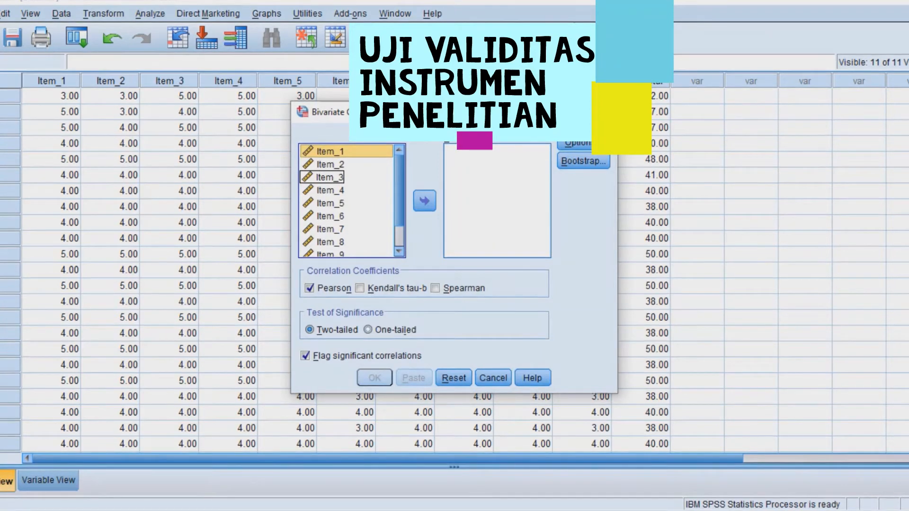
key(ctrl+a)
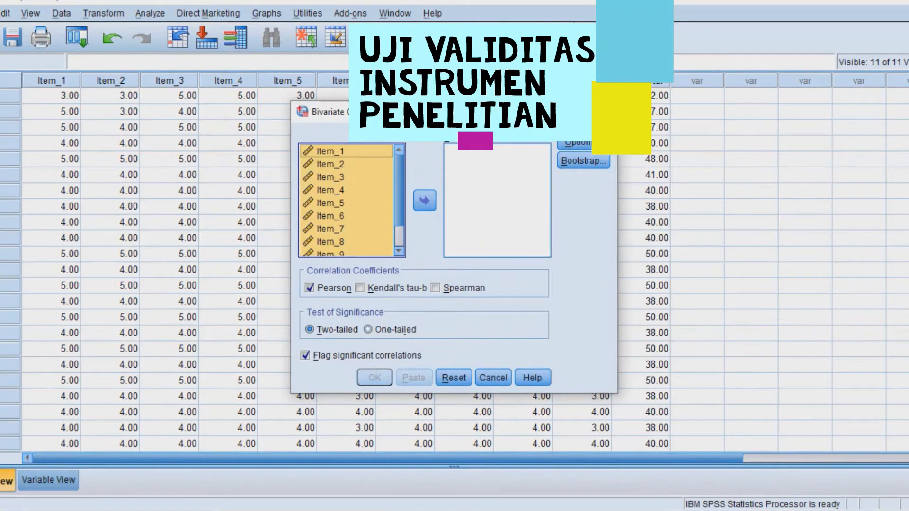
click(424, 200)
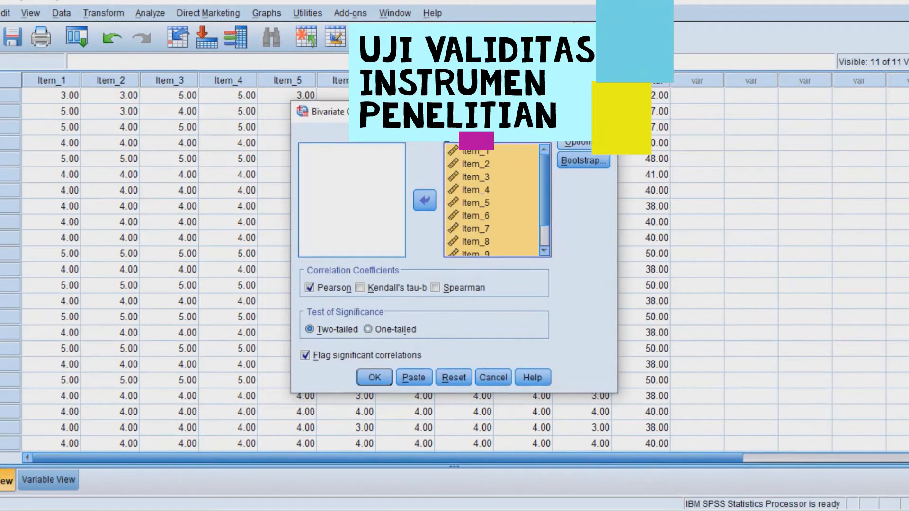
Review the correlation options without changing them and run the two-tailed Pearson correlation with significant correlations flagged.
click(575, 144)
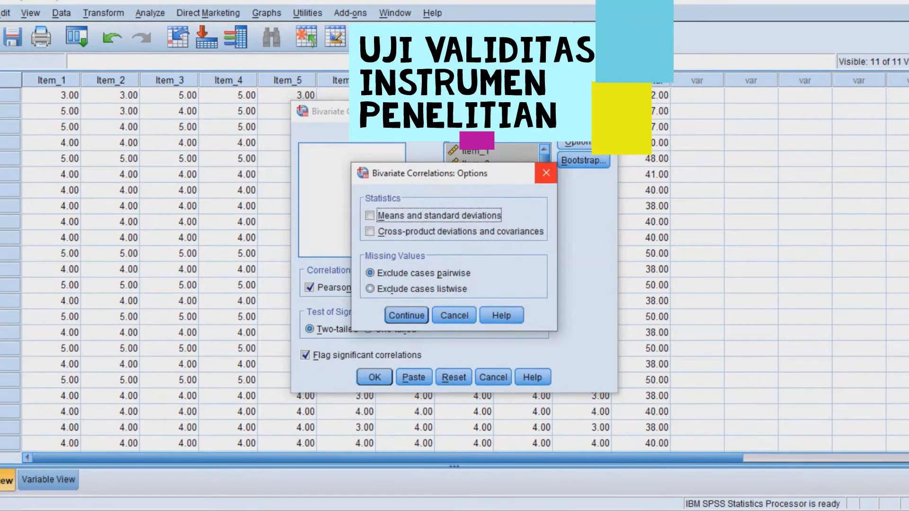
click(545, 172)
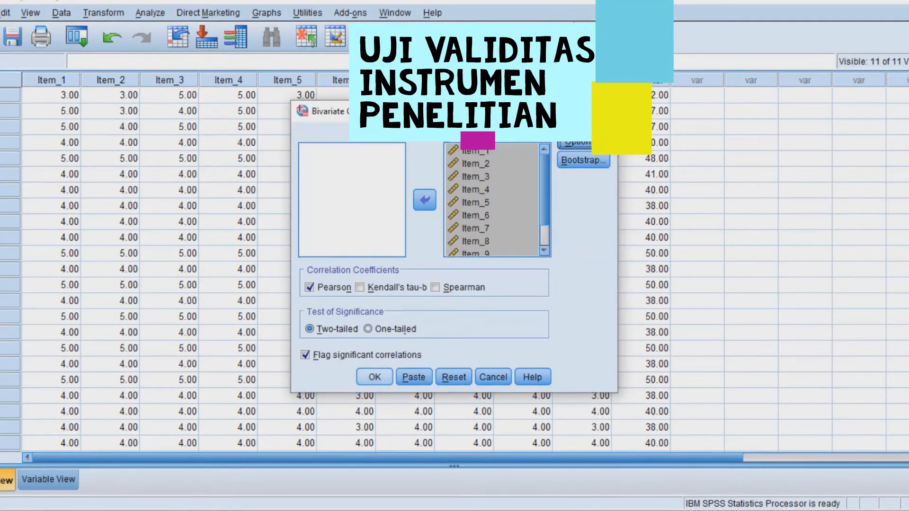
click(374, 377)
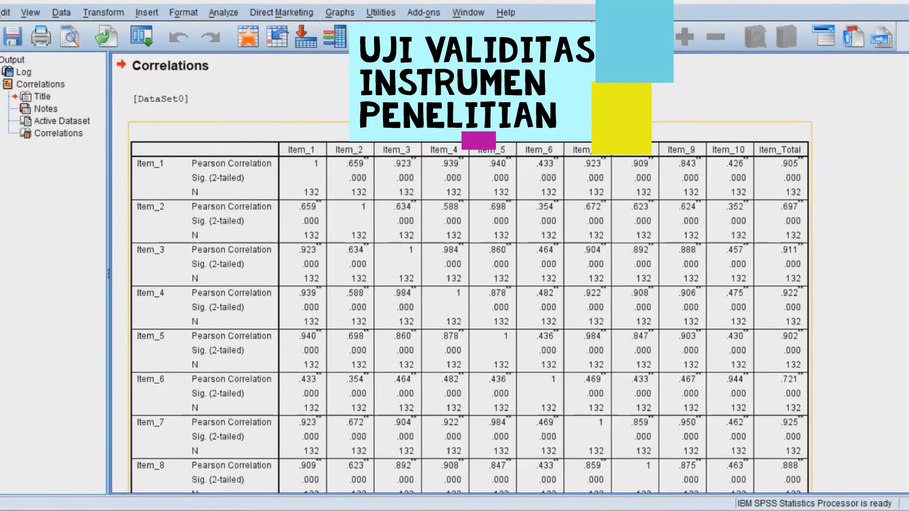
Examine the Correlations table for each item's Pearson correlation with Item_Total, its two-tailed significance and the significance footnote.
scroll(617, 321, up, 2)
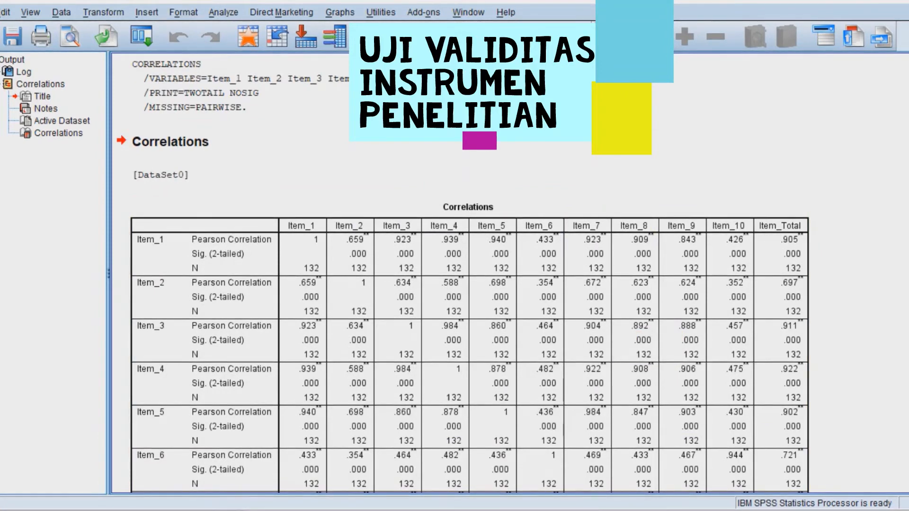
scroll(463, 277, down, 2)
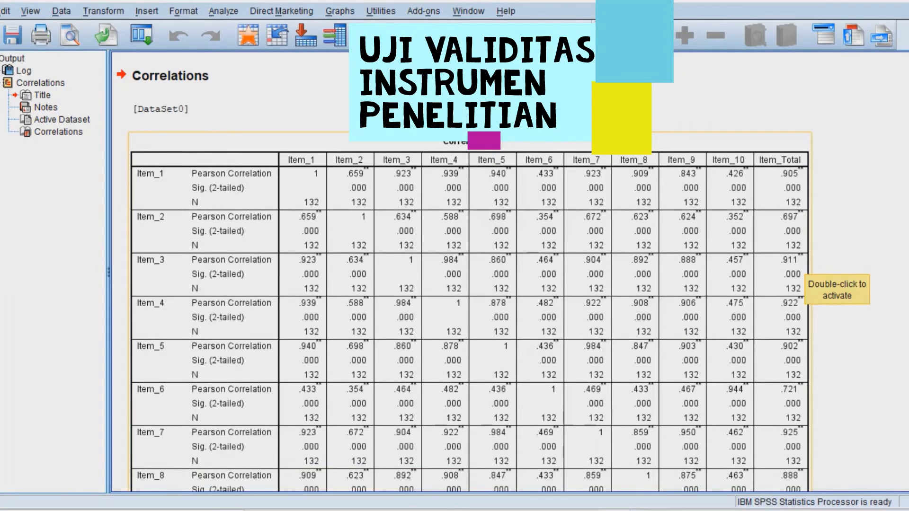
scroll(468, 280, down, 3)
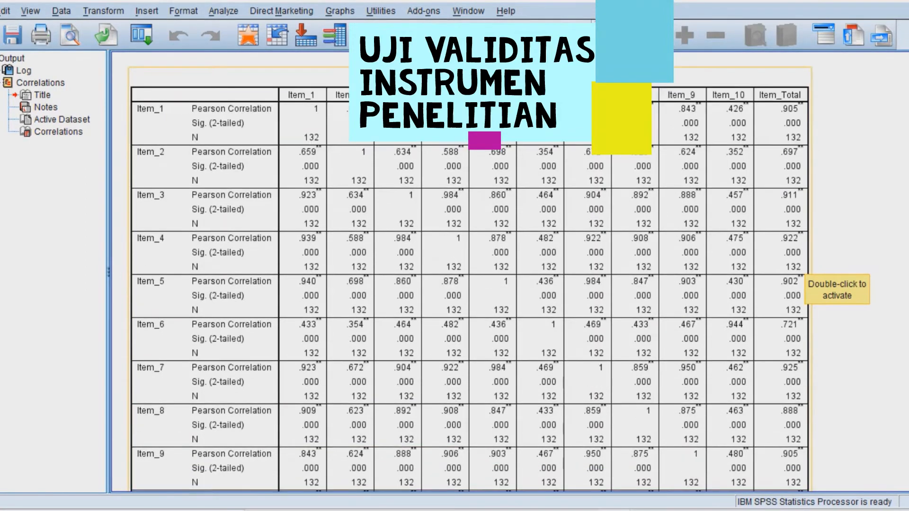
scroll(469, 279, down, 3)
scroll(469, 280, down, 3)
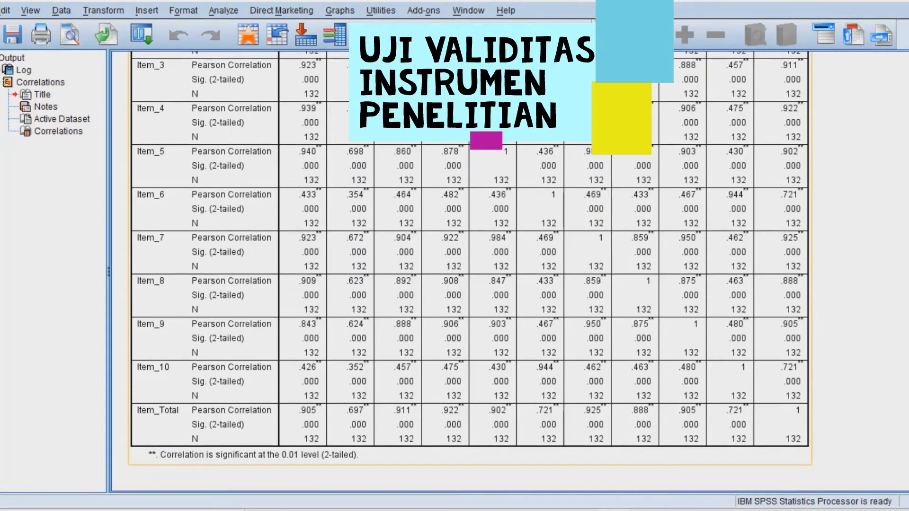
scroll(469, 270, up, 5)
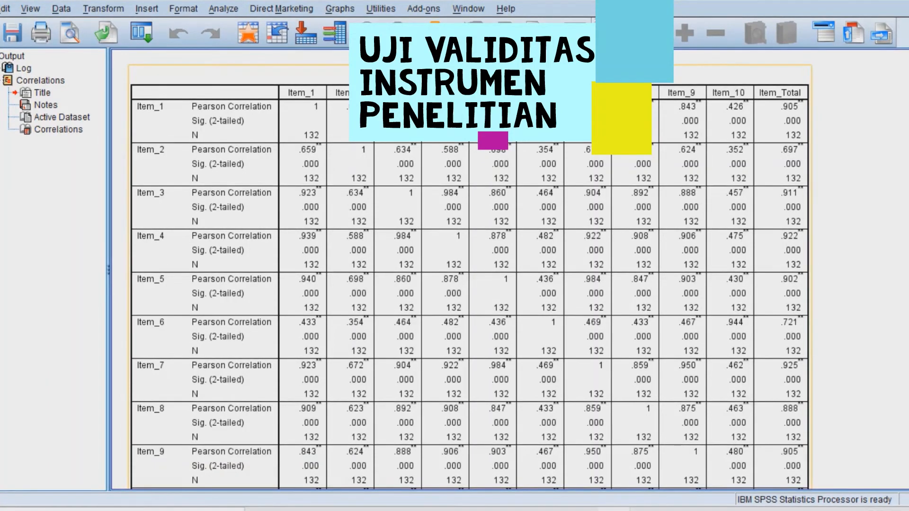
scroll(469, 270, down, 3)
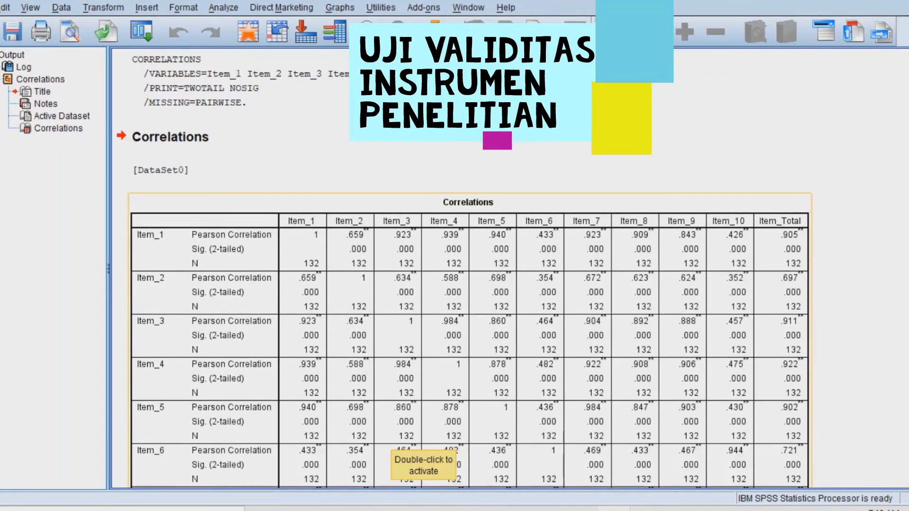
click(397, 447)
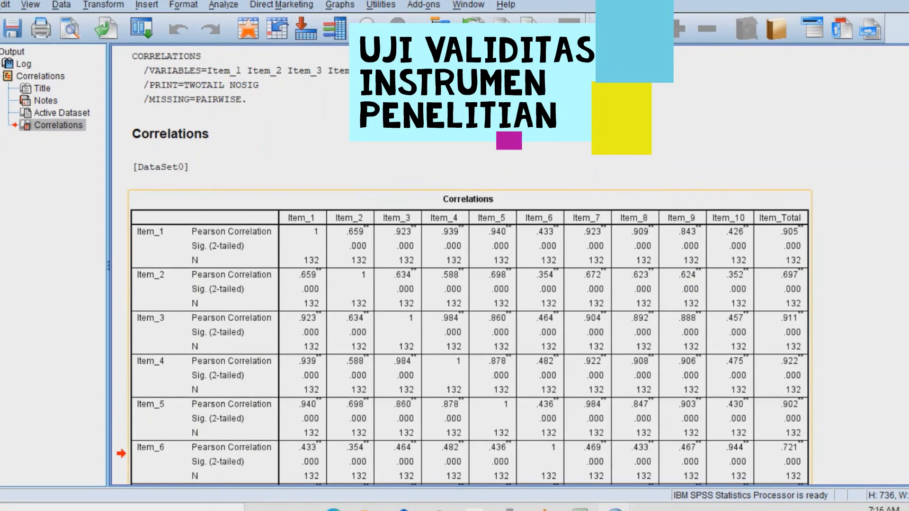
scroll(506, 303, down, 6)
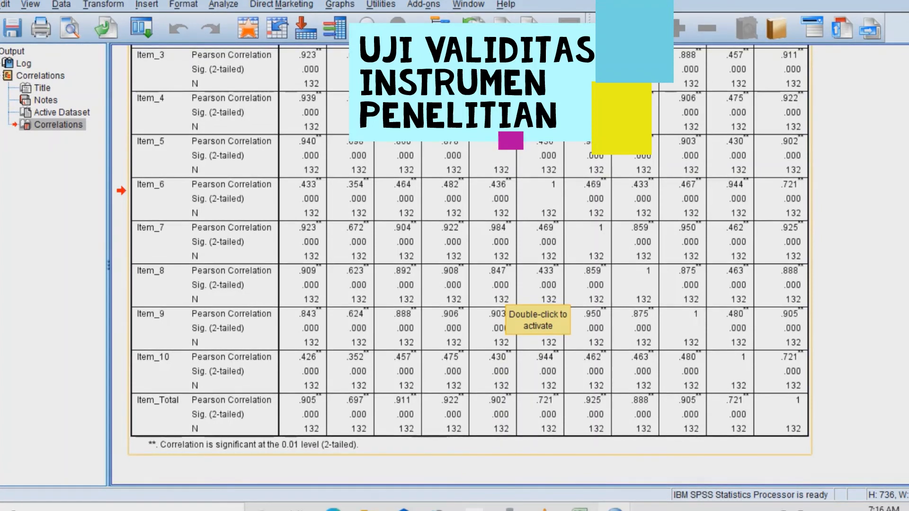
scroll(521, 302, up, 5)
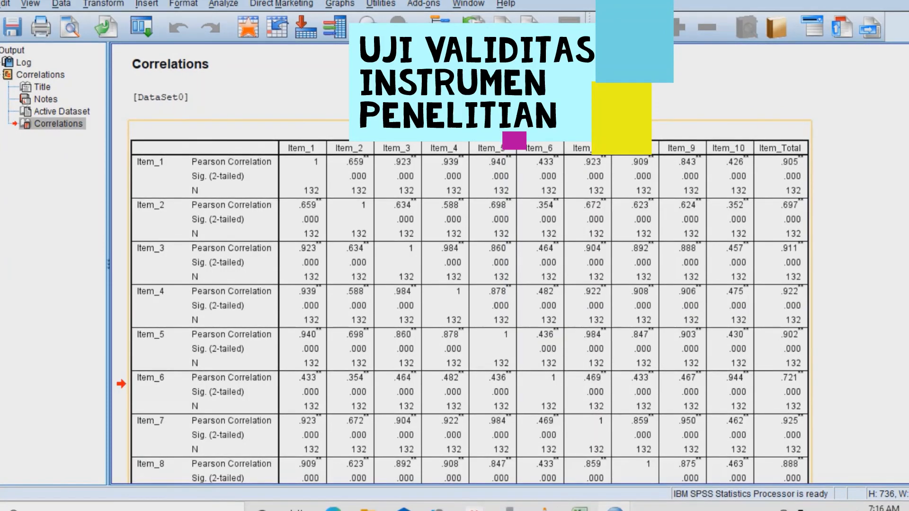
scroll(470, 265, down, 5)
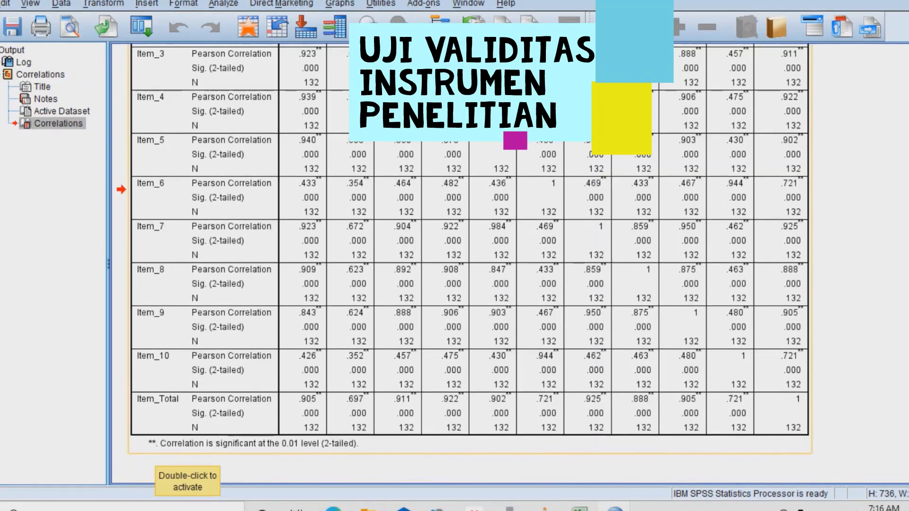
scroll(470, 265, up, 5)
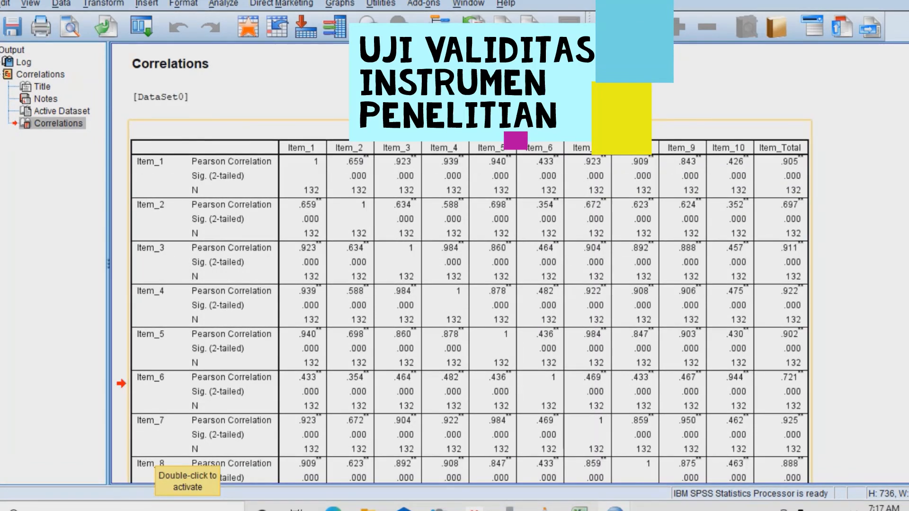